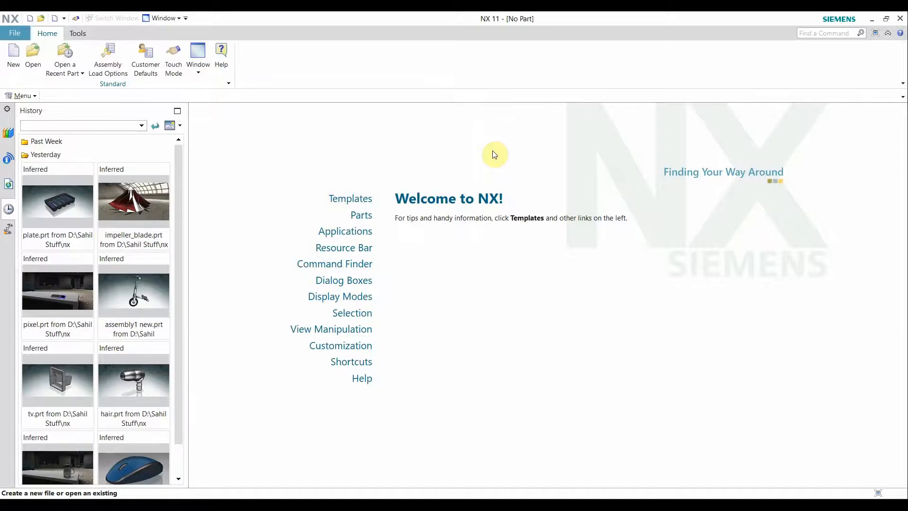
Create a new millimetre Model part named model1.prt
left_click(5, 58)
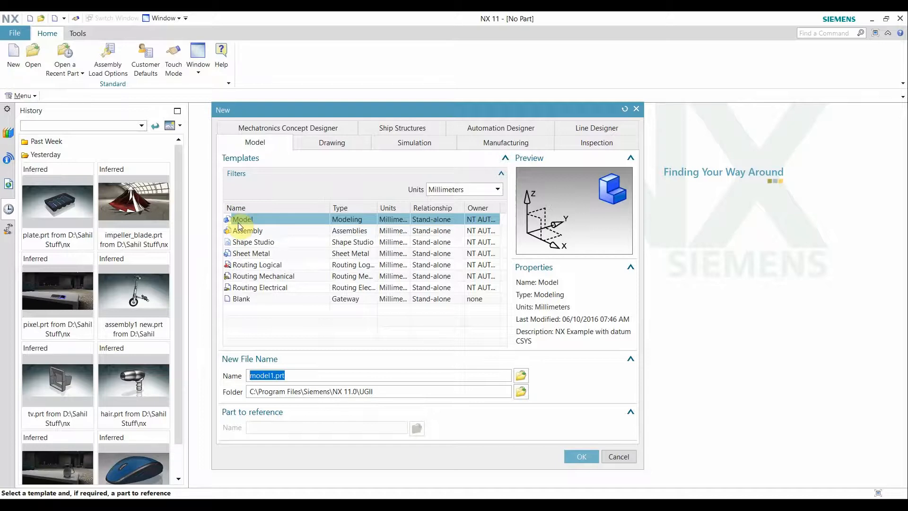
left_click(573, 458)
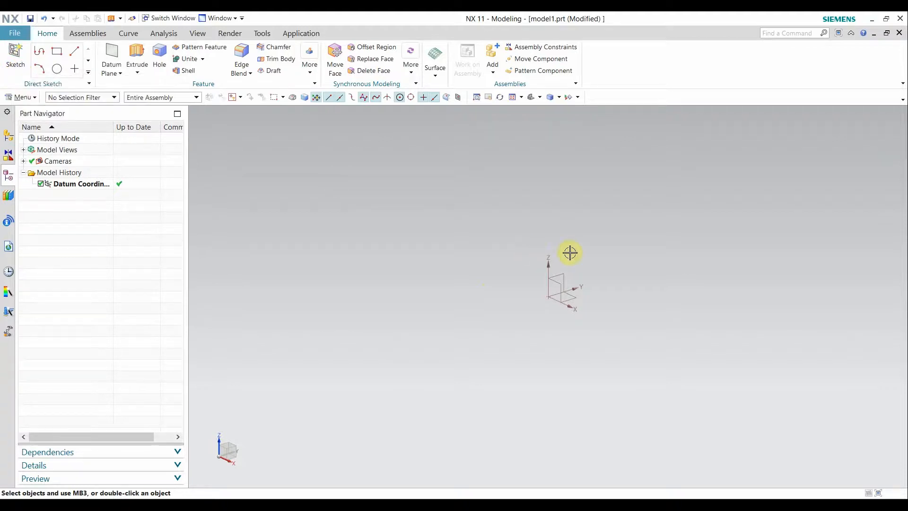
Create Sketch in Task Environment on the datum XY plane
left_click(30, 97)
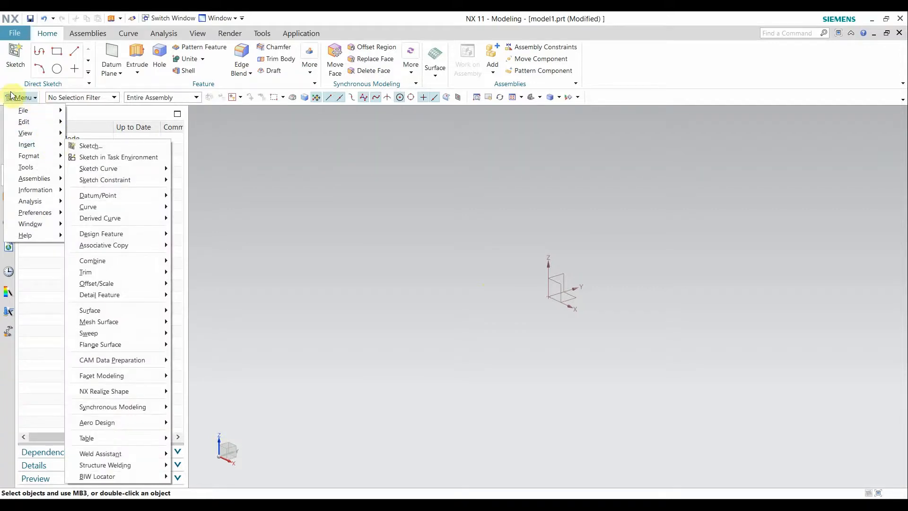
mouse_move(59, 148)
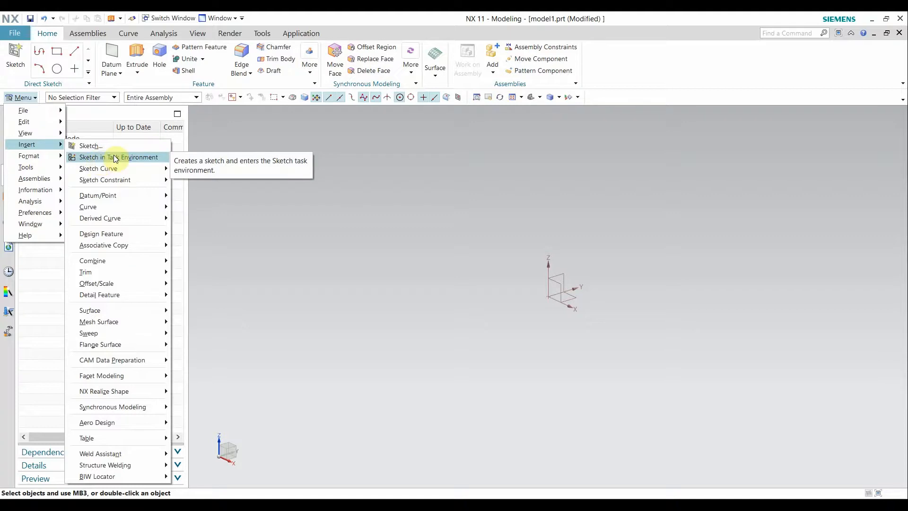
left_click(129, 158)
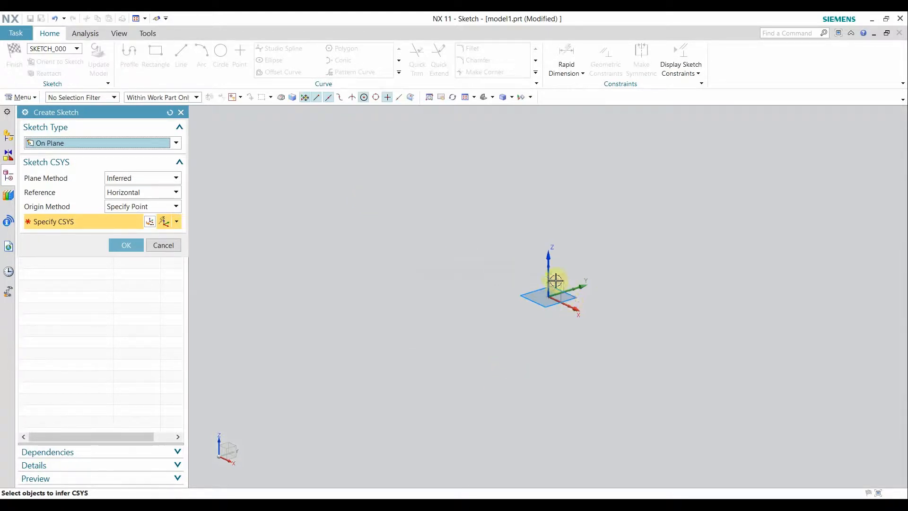
left_click(576, 300)
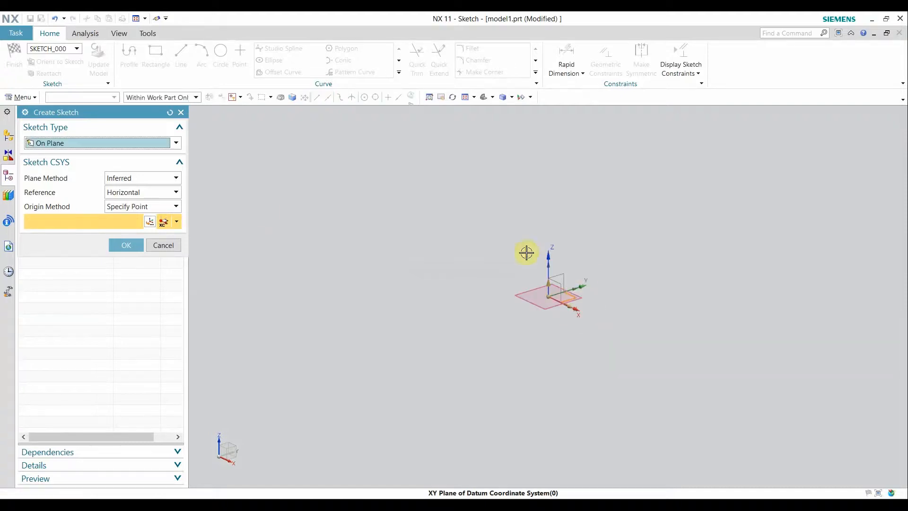
left_click(141, 249)
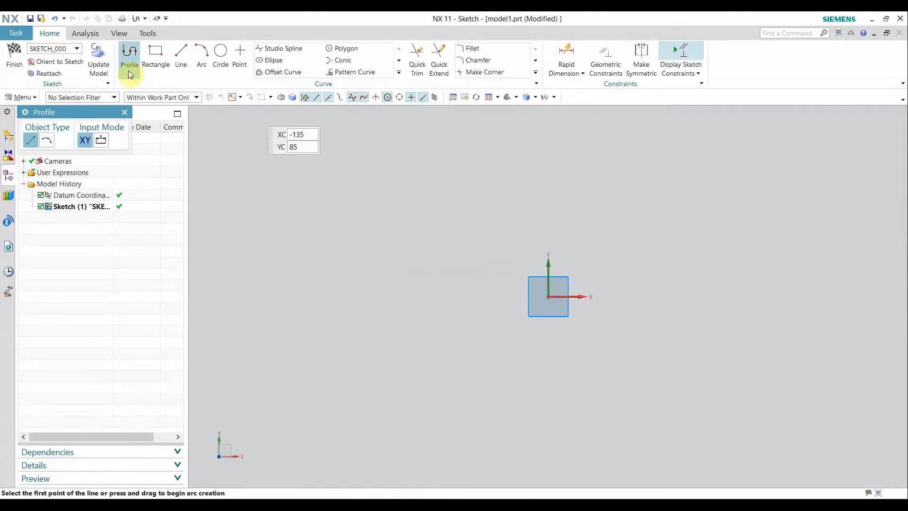
Restart Profile in Coordinate Mode and place the first point up and left of the origin
left_click(124, 112)
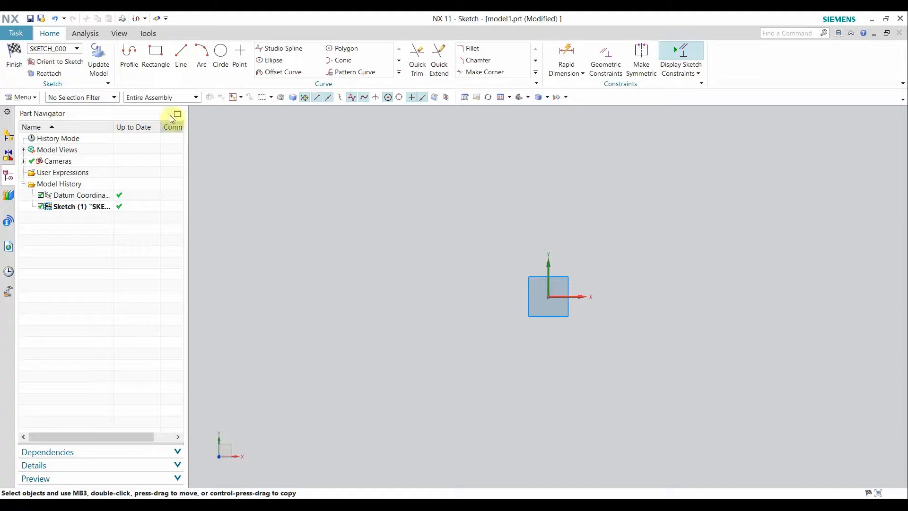
left_click(123, 73)
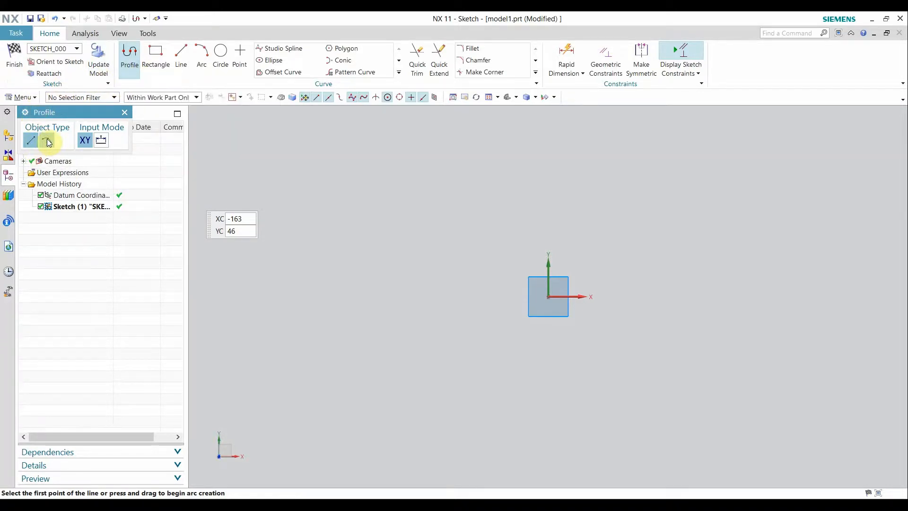
left_click(85, 141)
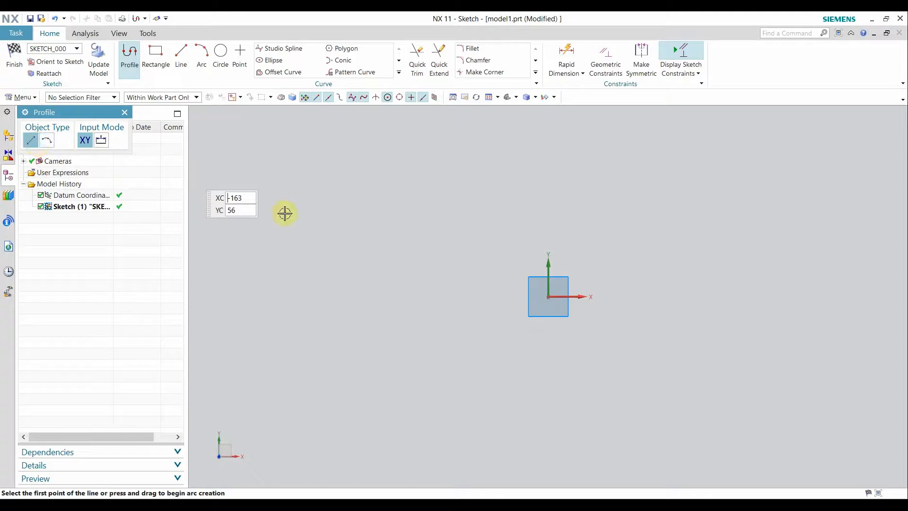
left_click(344, 221)
Draw a closed ten-line outline around the origin, including a 72-long right edge and 58-long bottom segment
left_click(559, 168)
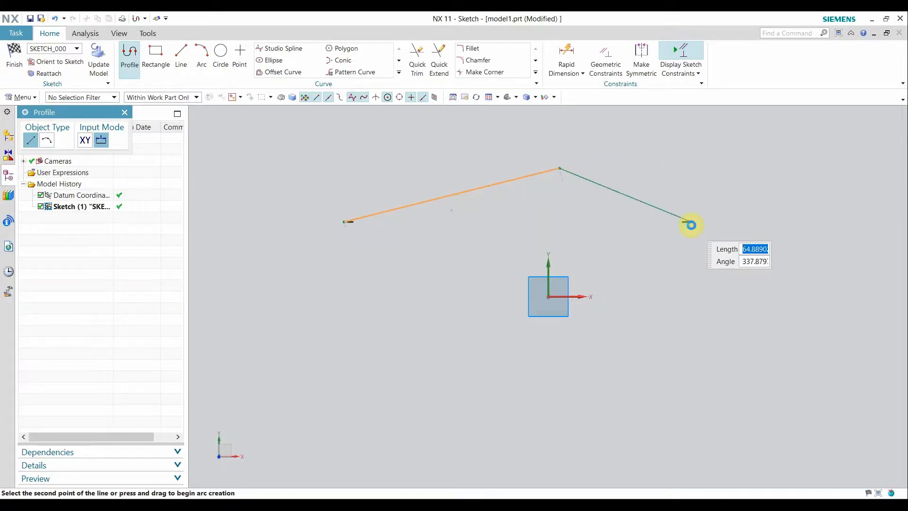
left_click(690, 223)
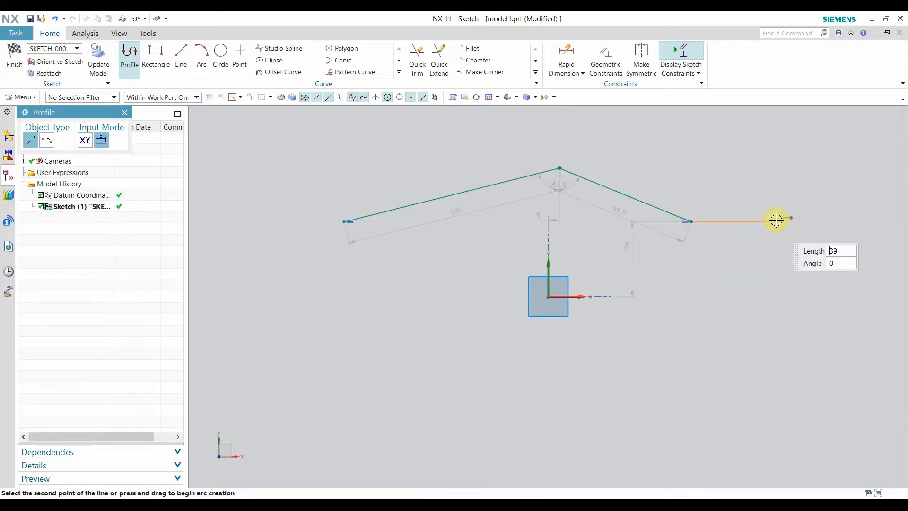
left_click(768, 169)
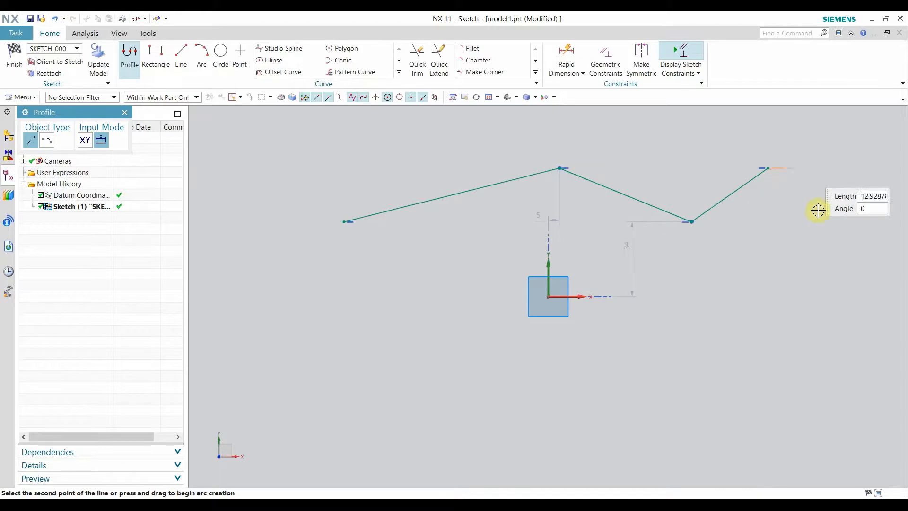
left_click(728, 333)
left_click(645, 357)
left_click(502, 341)
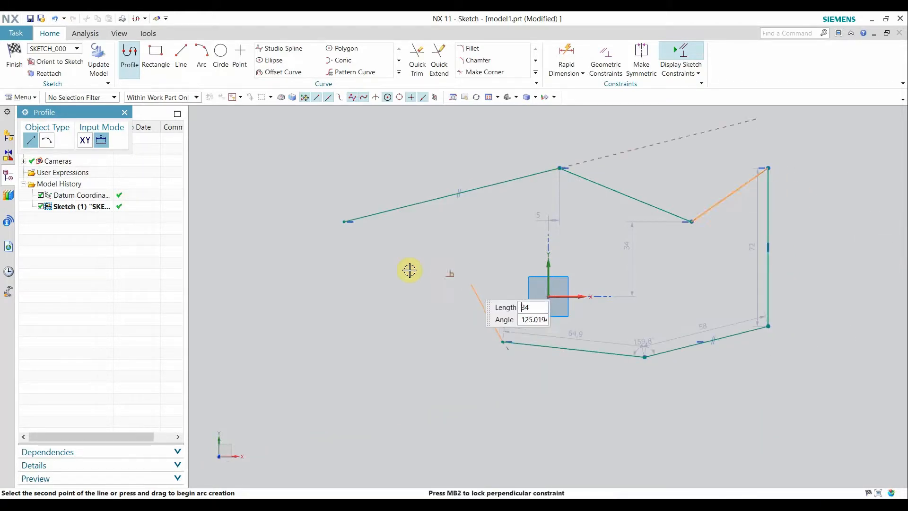
left_click(370, 312)
left_click(268, 327)
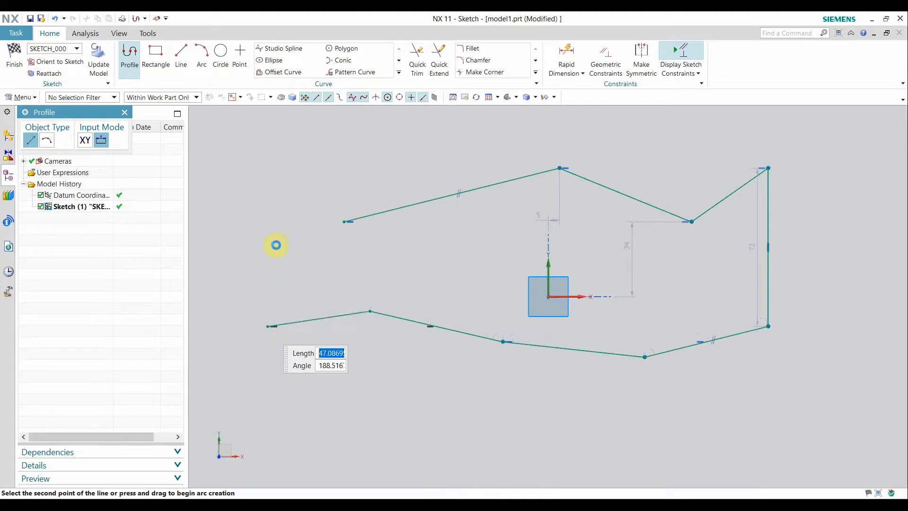
left_click(276, 245)
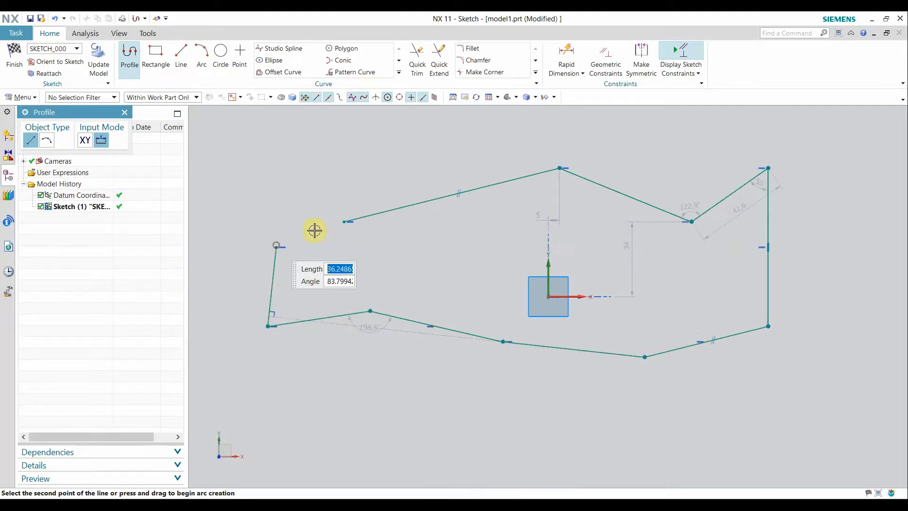
left_click(341, 221)
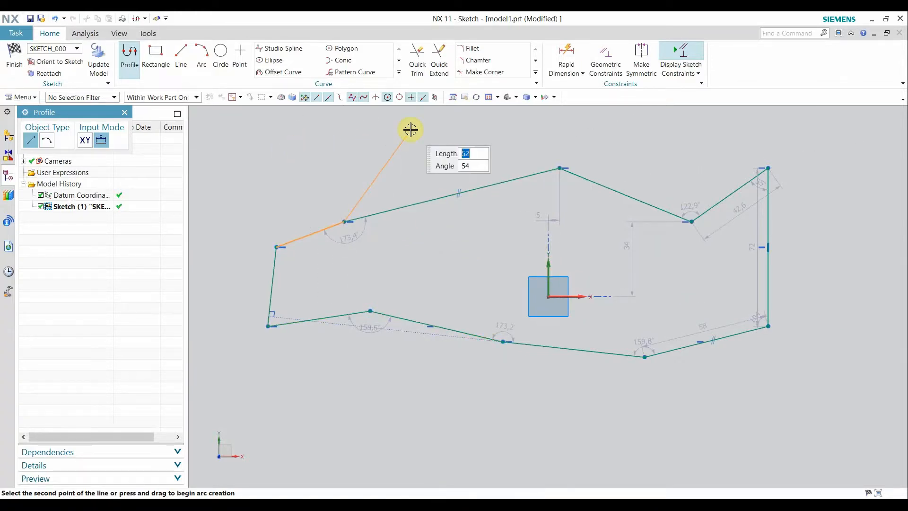
middle_click(401, 153)
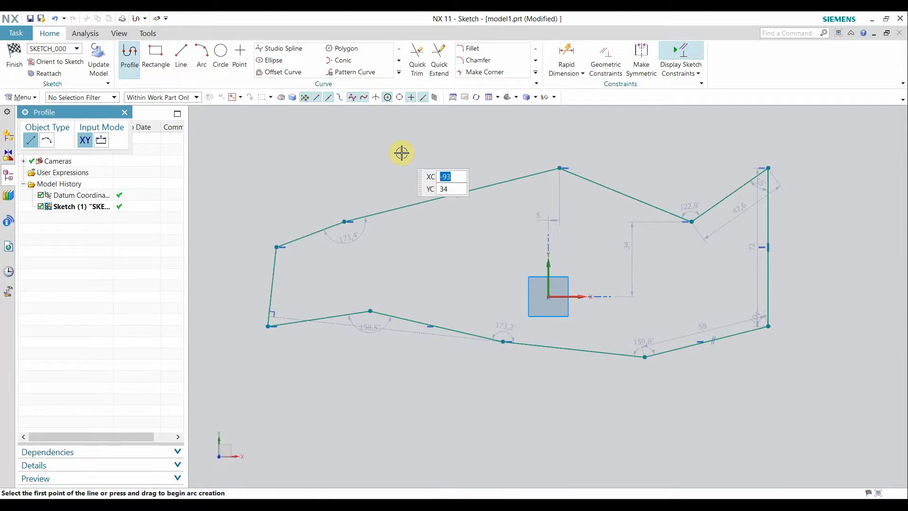
Draw an arc above the upper-left part of the outline
left_click(47, 142)
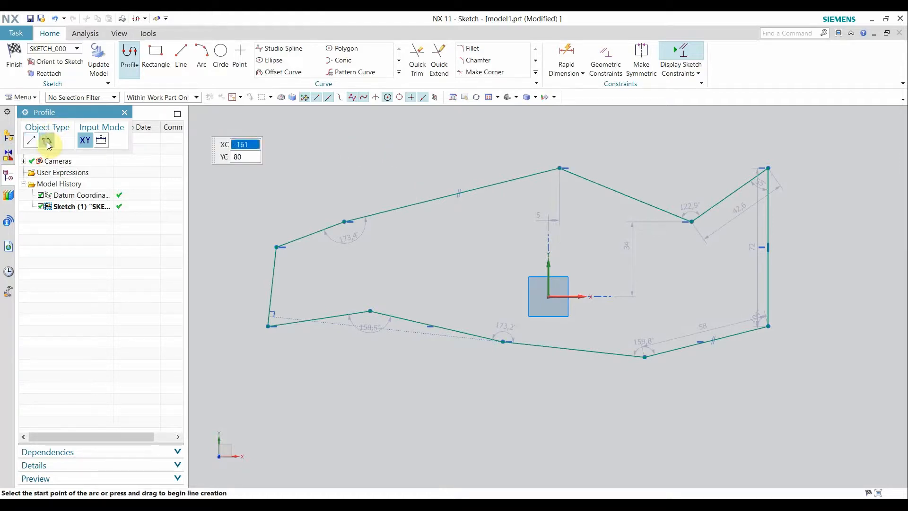
left_click(225, 188)
left_click(279, 144)
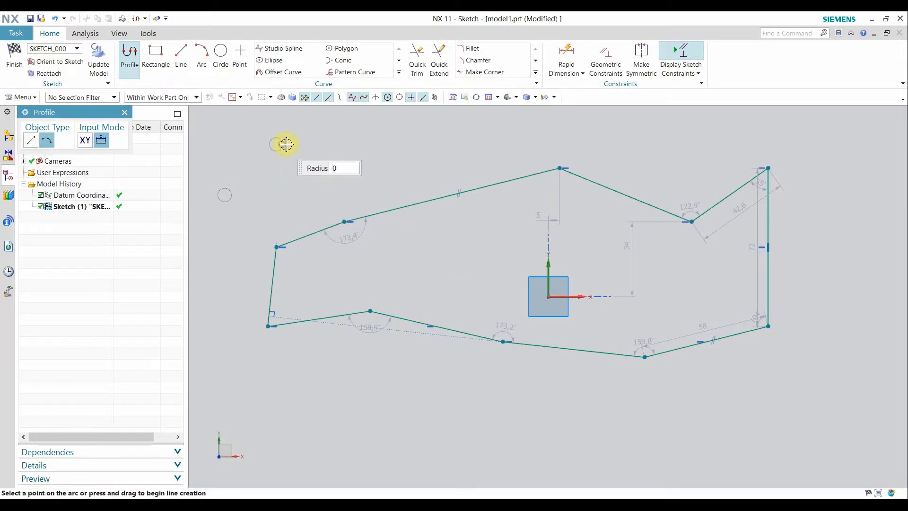
left_click(359, 158)
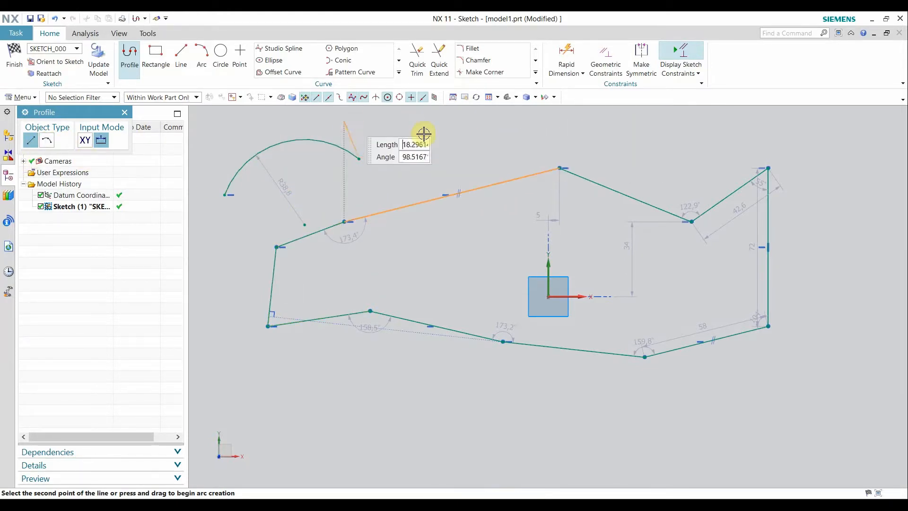
key("Escape")
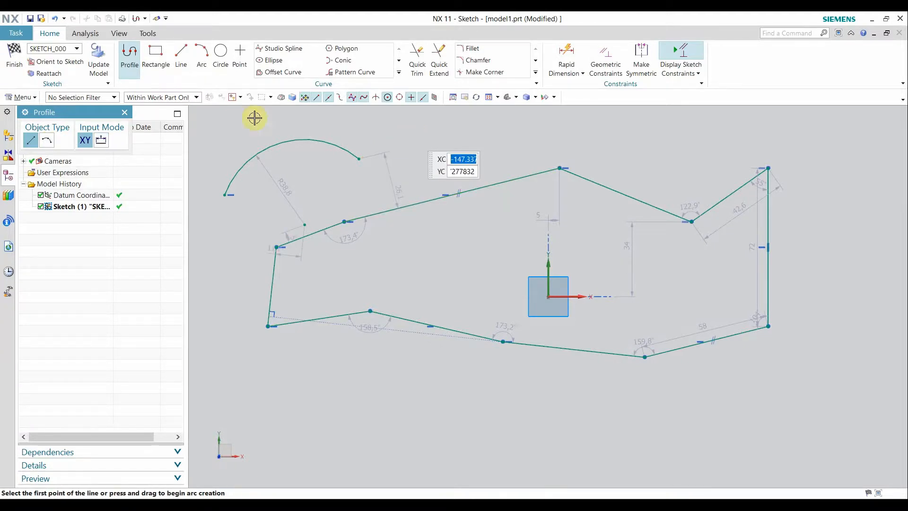
Add more arcs around the lower and right sides, including R39.8, R84.5 and R20.6
left_click(47, 140)
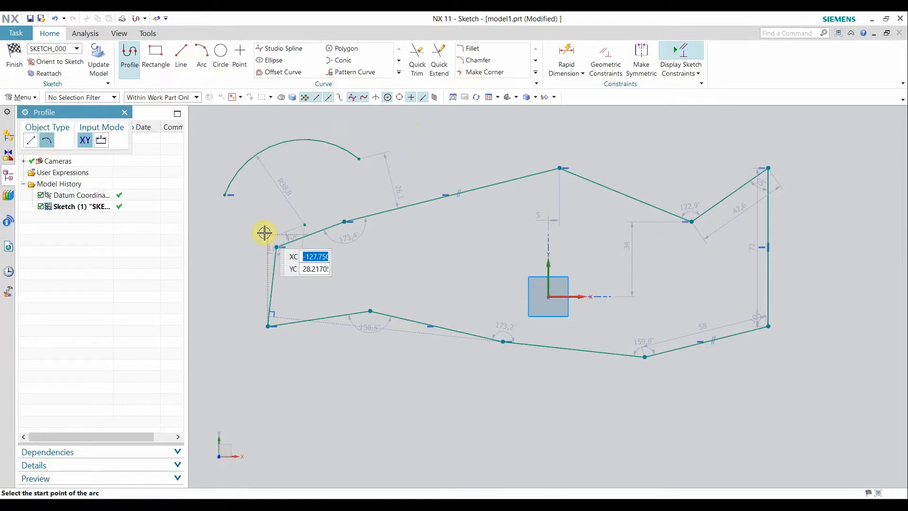
left_click(275, 402)
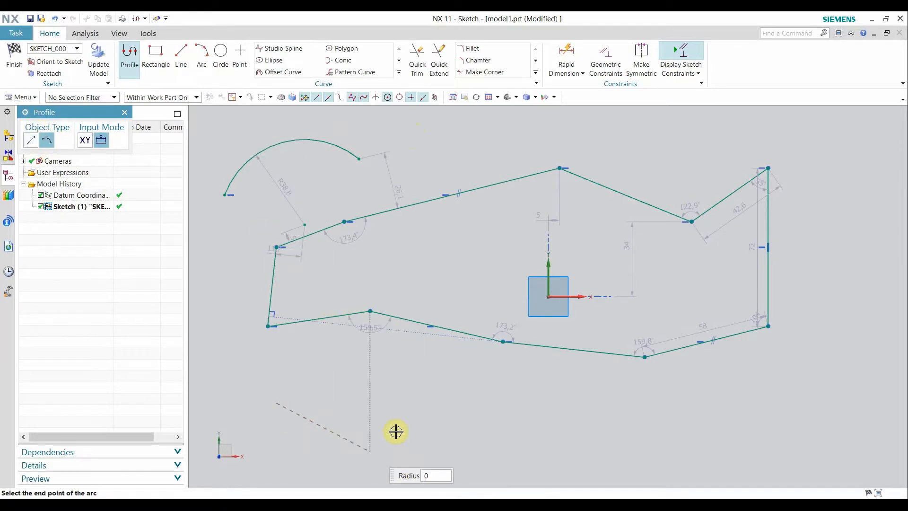
left_click(398, 411)
left_click(451, 310)
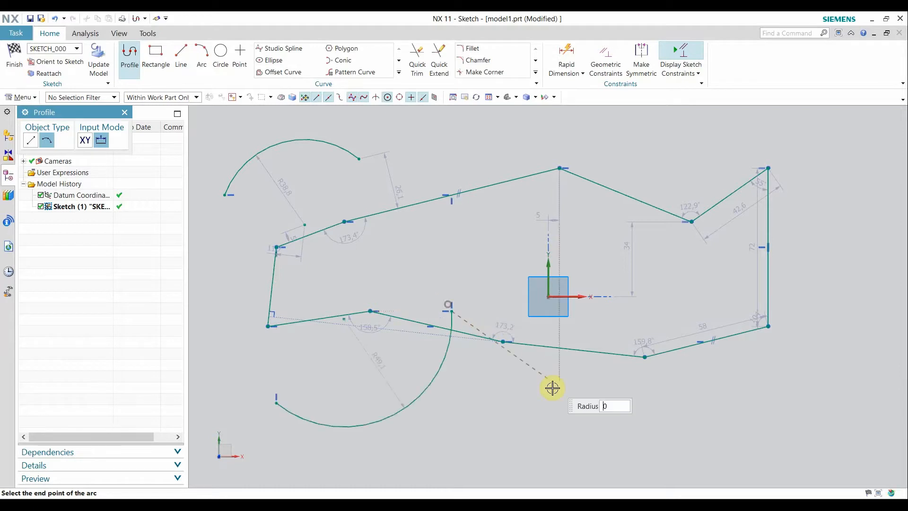
left_click(547, 402)
left_click(693, 395)
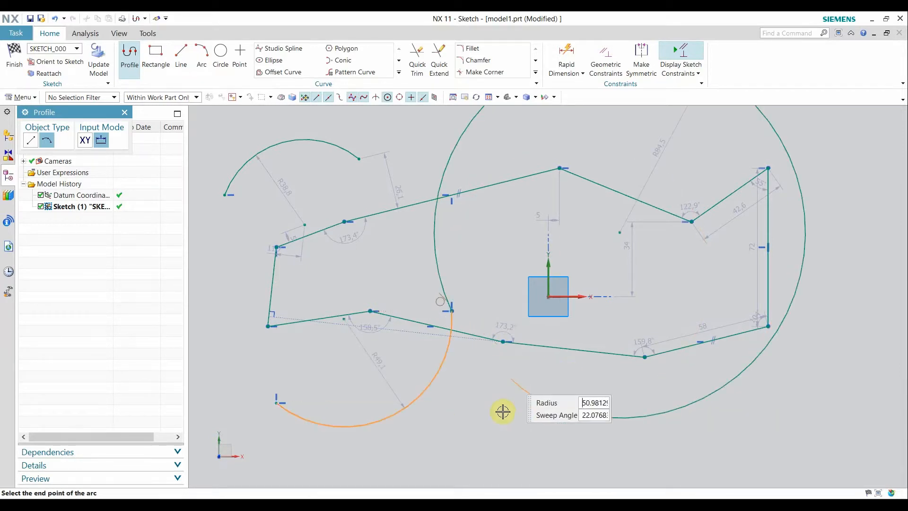
left_click(495, 414)
left_click(484, 283)
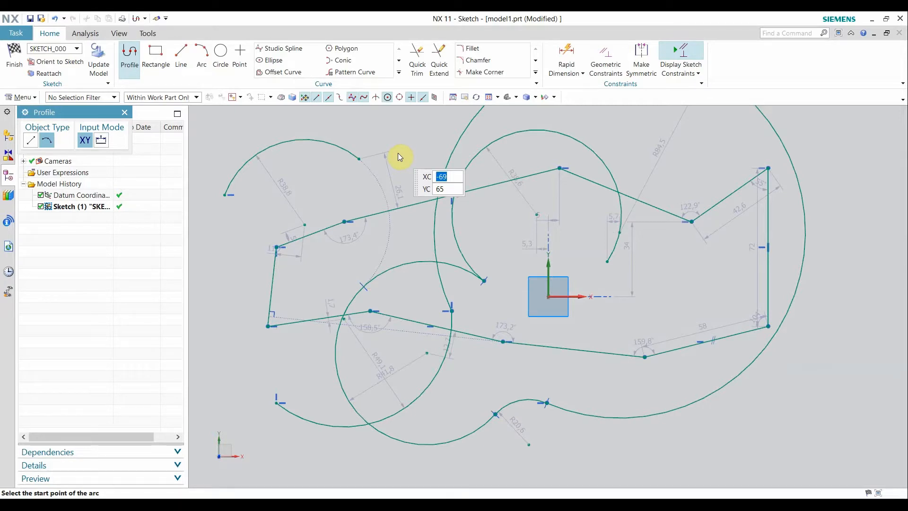
left_click(125, 113)
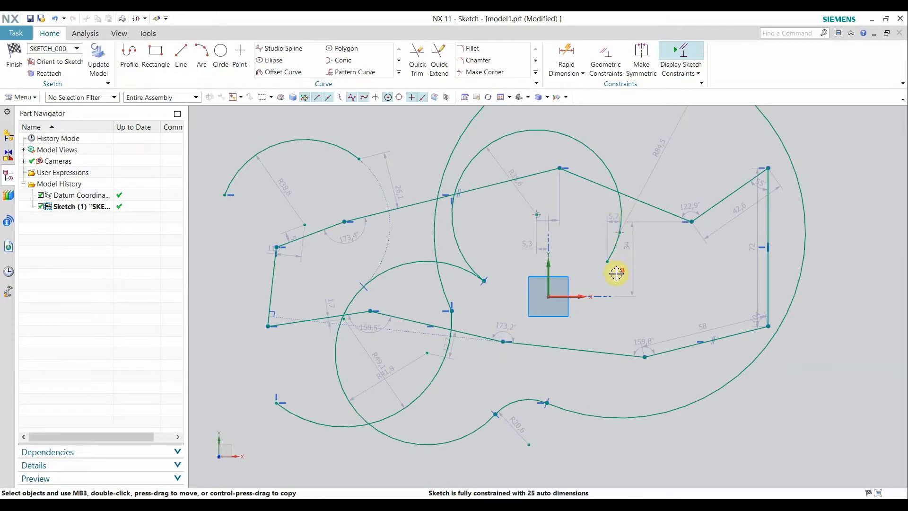
scroll(616, 273, "down", 1)
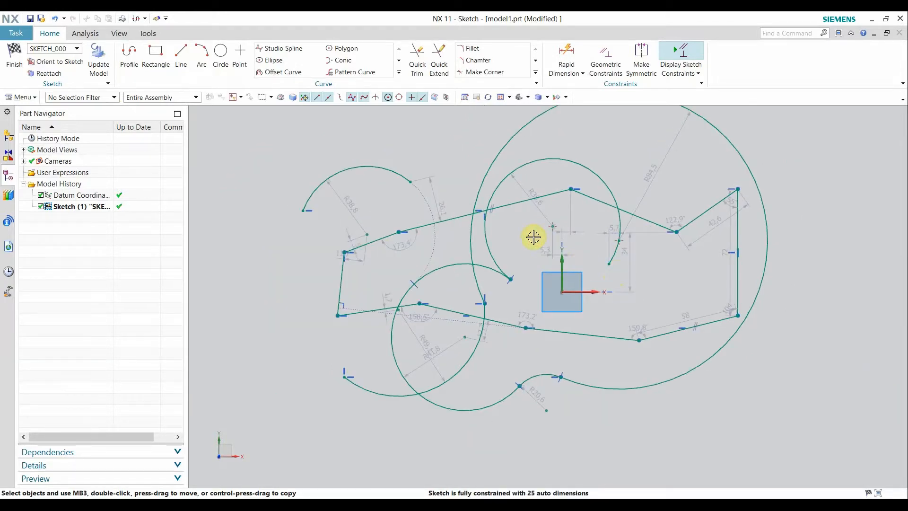
Window-select and delete all old sketch lines, arcs and their dimensions
mouse_move(533, 236)
middle_mouse_down("shift")
mouse_move(537, 288)
mouse_move(533, 281)
middle_mouse_up("shift")
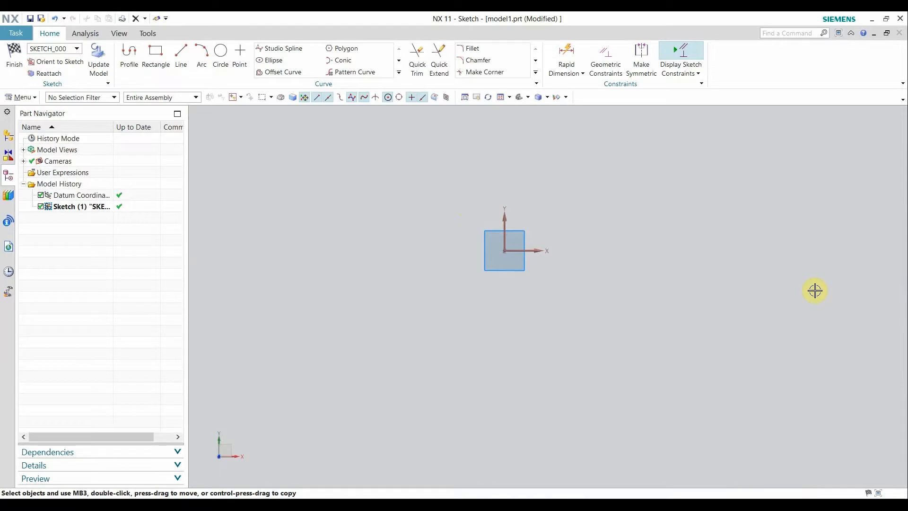
Draw a 485 × 245 rectangle by two corners around the sketch origin
left_click(159, 61)
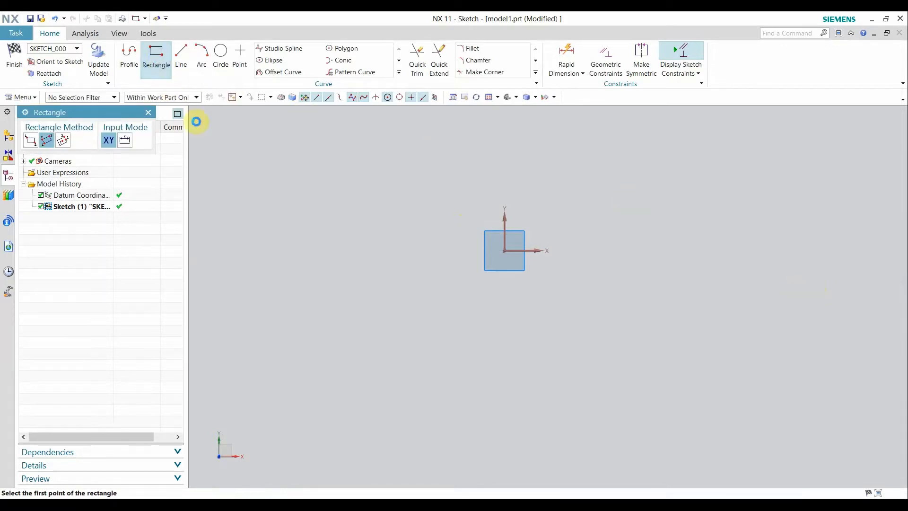
left_click(30, 140)
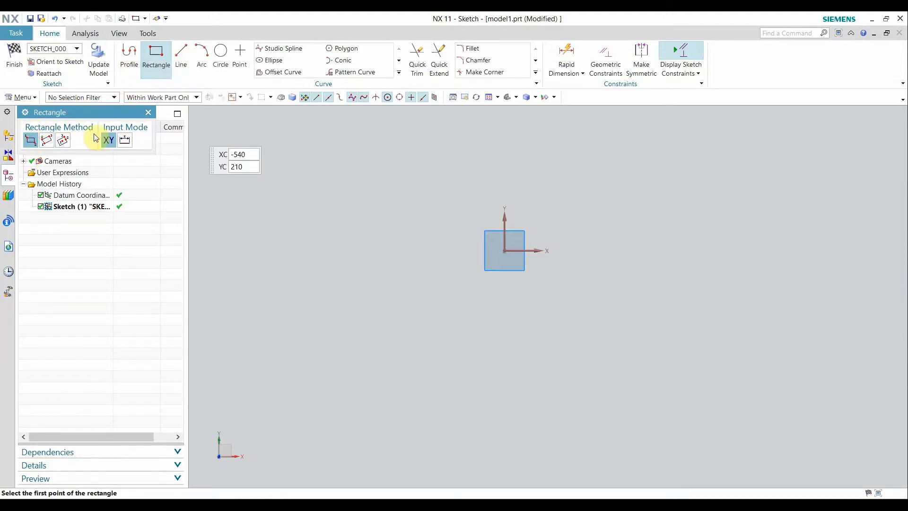
left_click(378, 176)
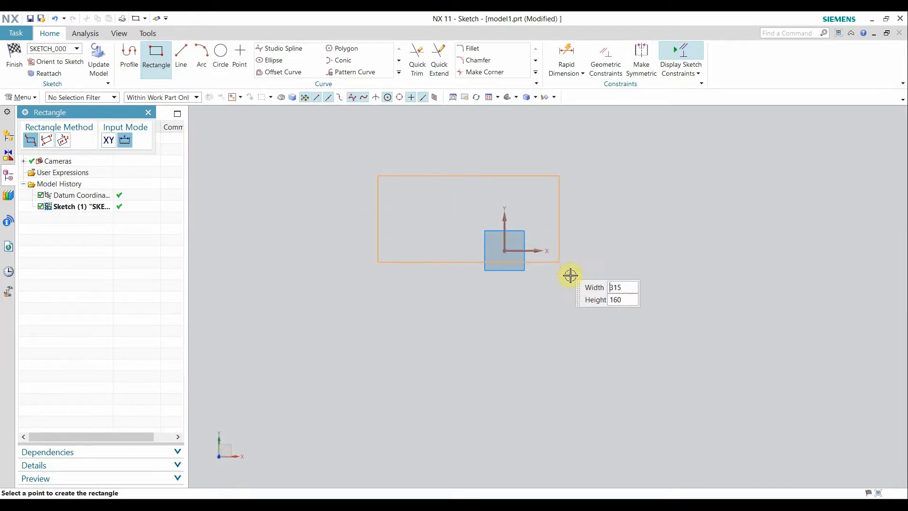
left_click(657, 315)
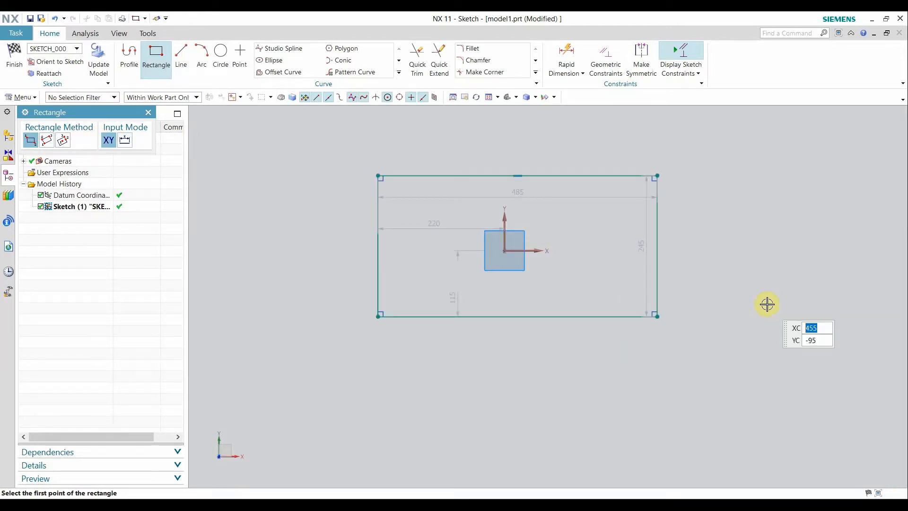
key("Escape")
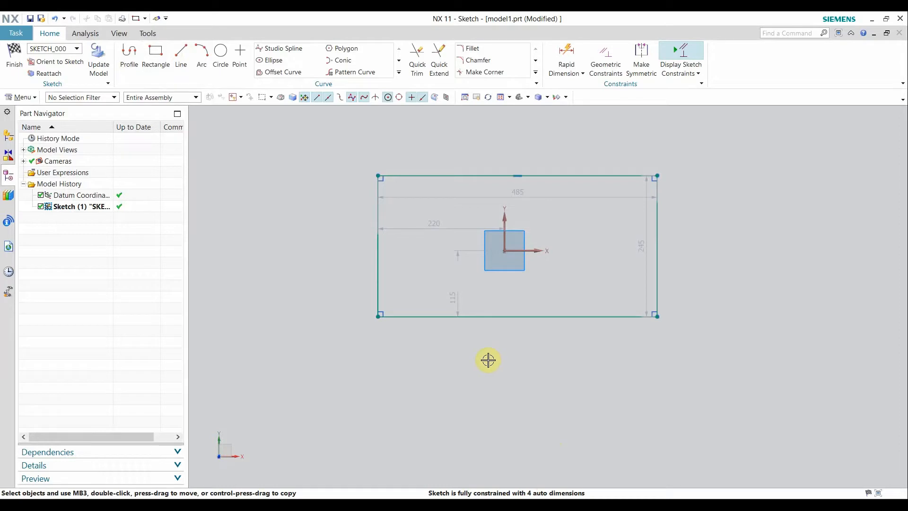
key("d")
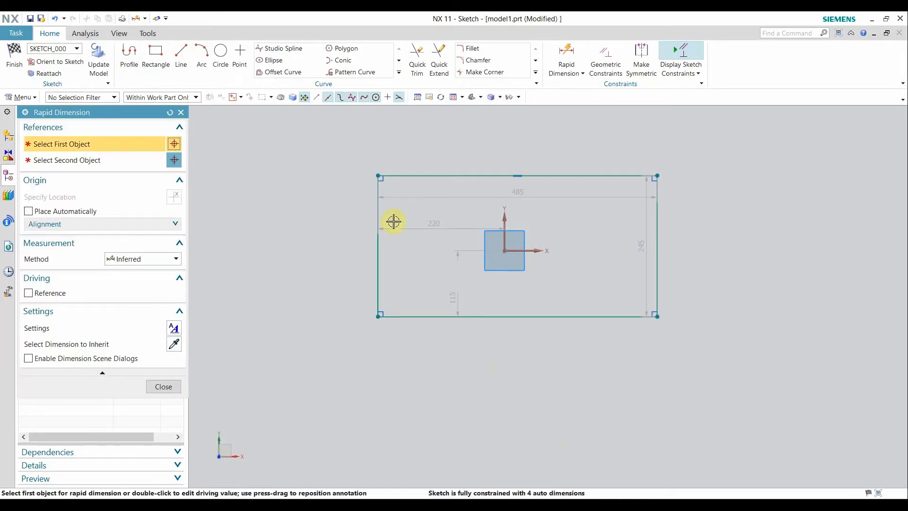
Add driving dimensions 485 wide and 245 high, then nudge the rectangle slightly left and down
left_click(546, 176)
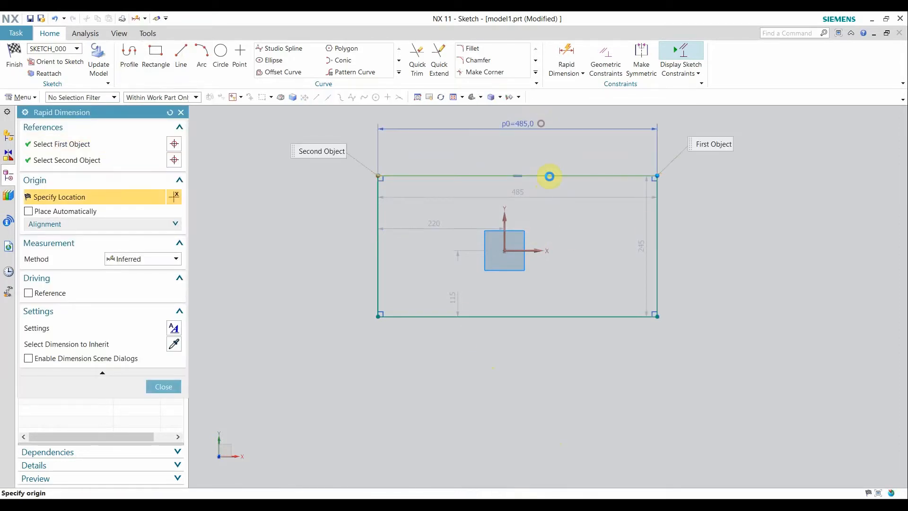
left_click(549, 176)
left_click(662, 265)
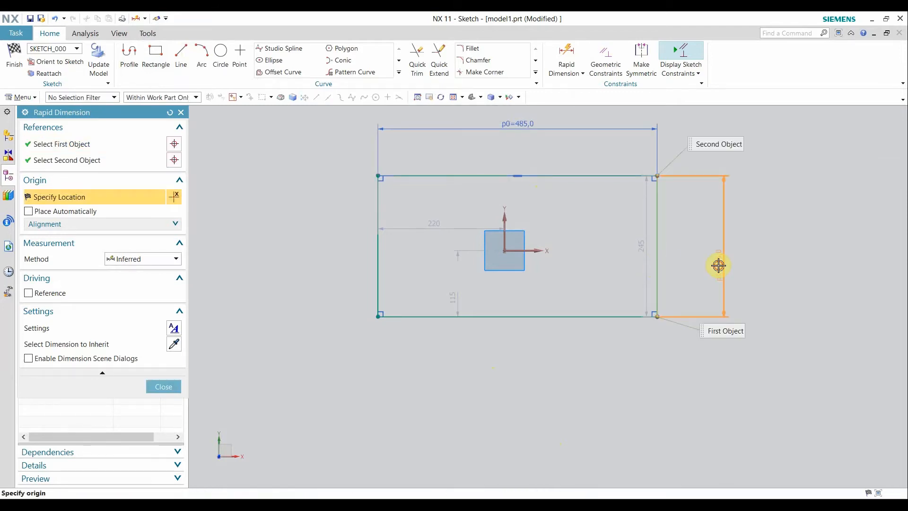
left_click(718, 265)
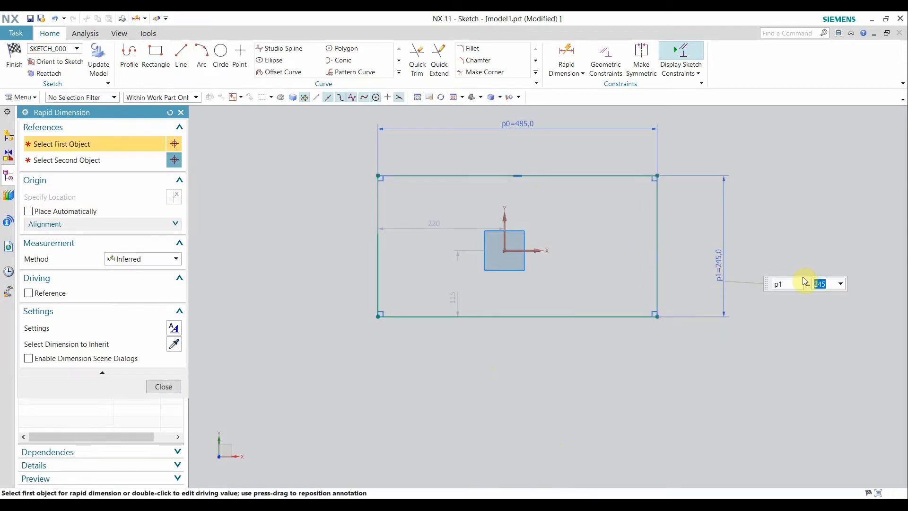
left_click(181, 112)
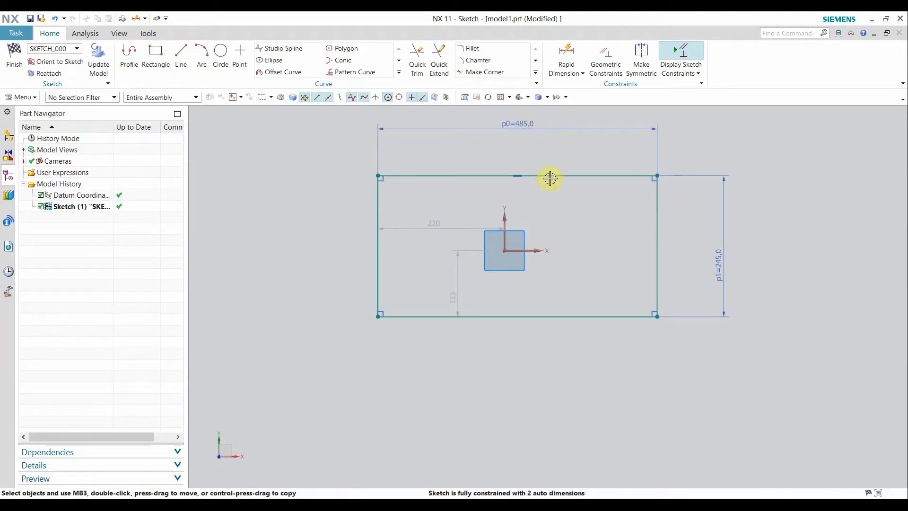
mouse_move(547, 175)
left_mouse_down()
mouse_move(505, 194)
mouse_move(482, 235)
mouse_move(504, 181)
mouse_move(689, 199)
mouse_move(517, 282)
mouse_move(474, 154)
mouse_move(627, 216)
mouse_move(530, 175)
mouse_move(543, 179)
left_mouse_up()
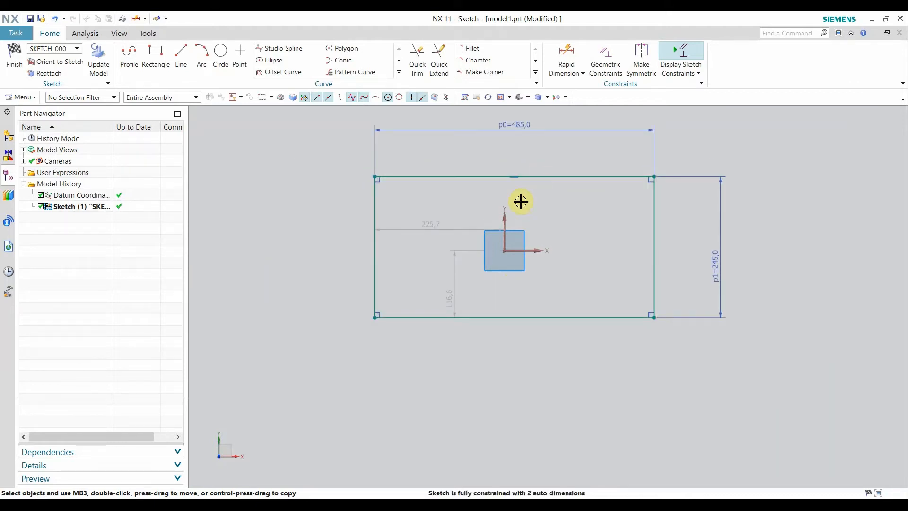
Locate the rectangle: top edge 128,4 from the X axis, left edge 225,7 from the Y axis
key("d")
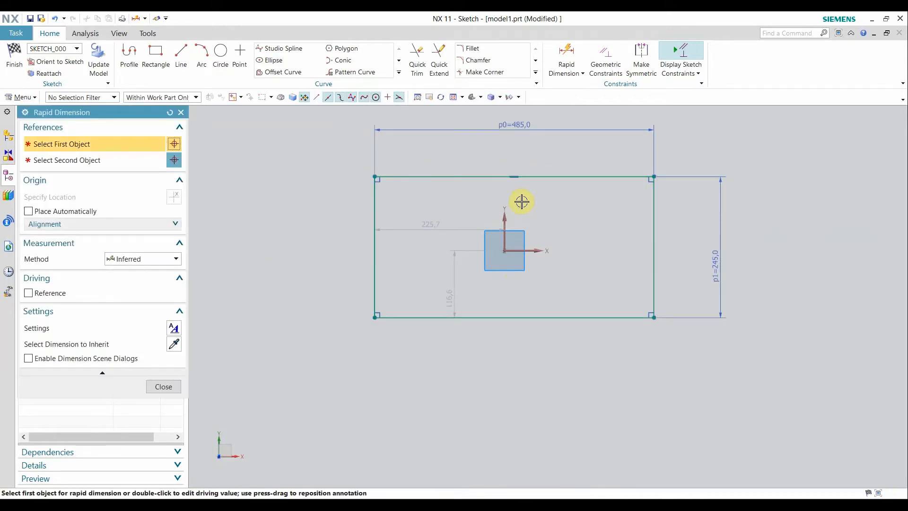
left_click(534, 248)
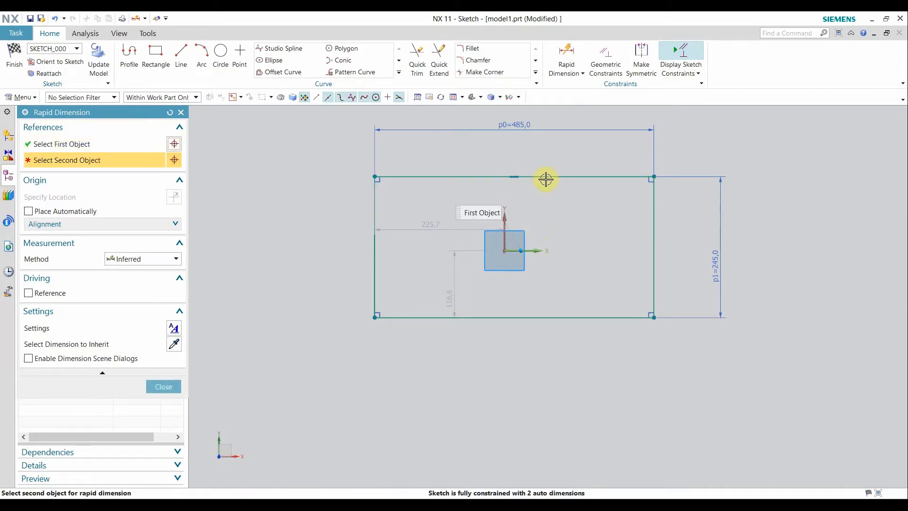
left_click(553, 177)
left_click(804, 215)
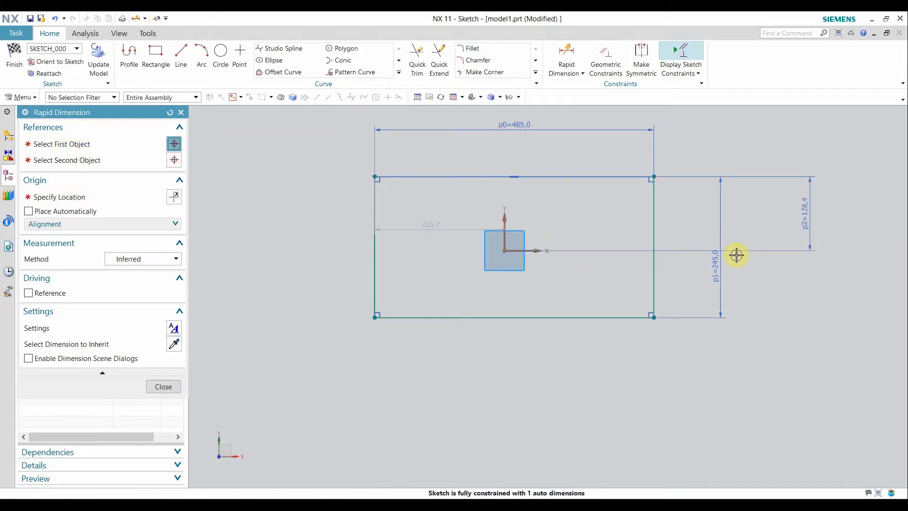
left_click(503, 222)
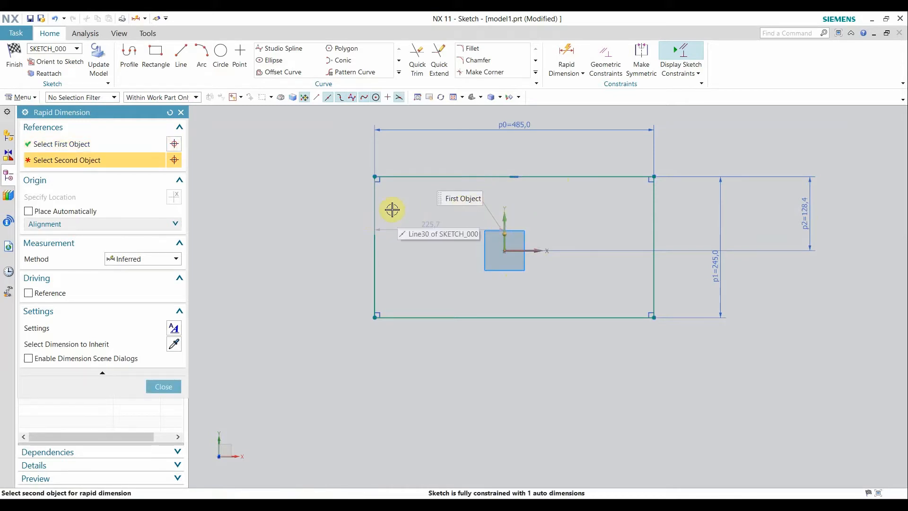
left_click(169, 113)
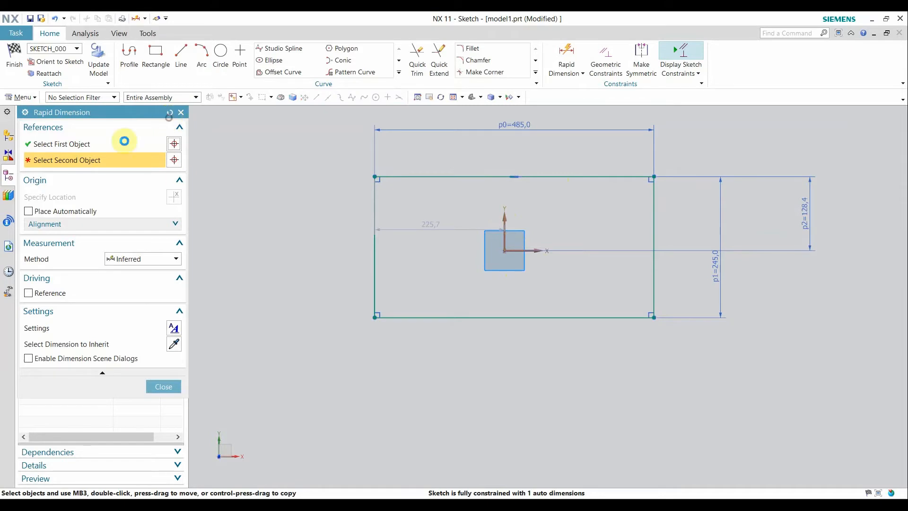
left_click(375, 211)
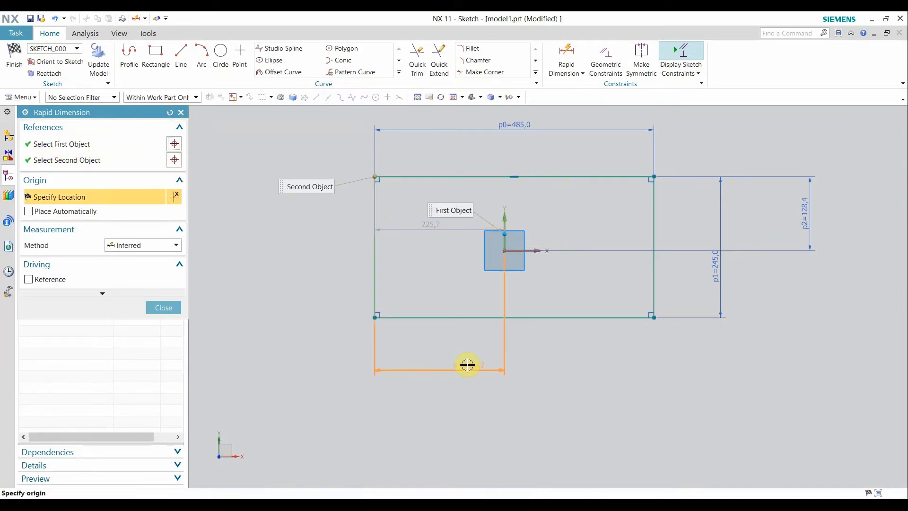
left_click(467, 366)
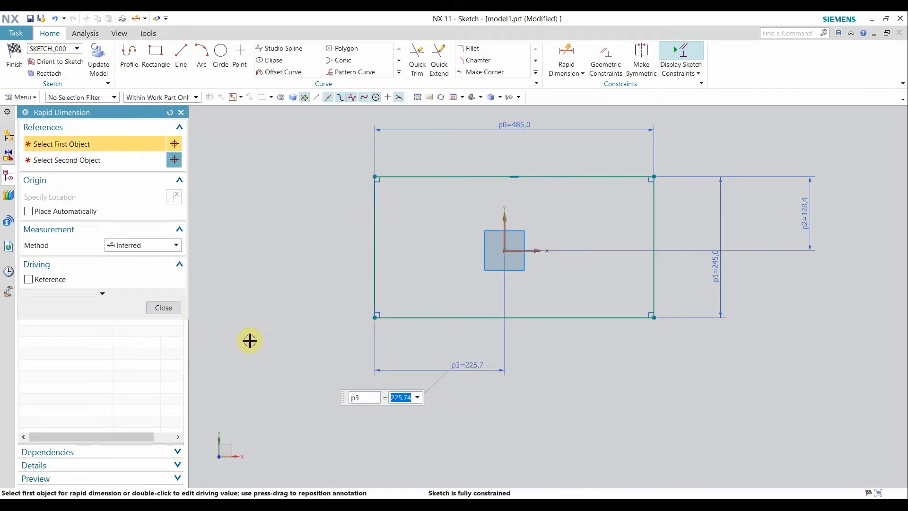
key("Escape")
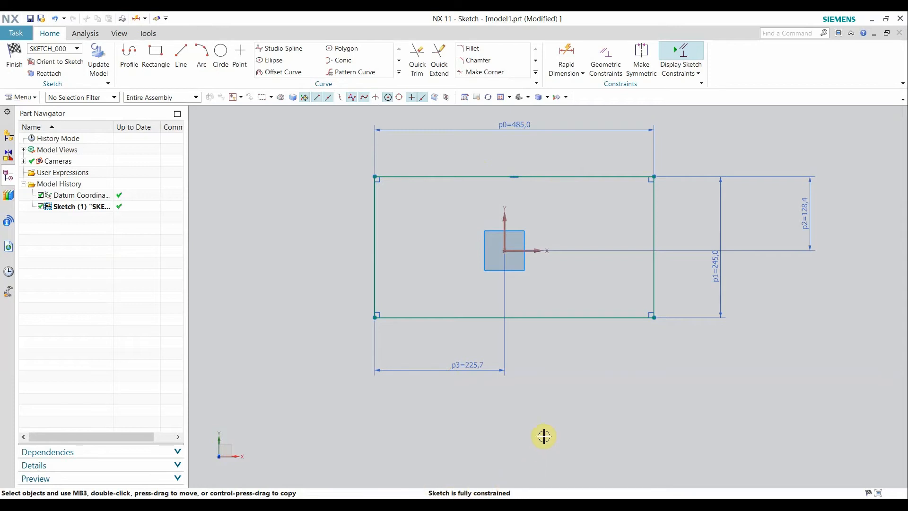
key("d")
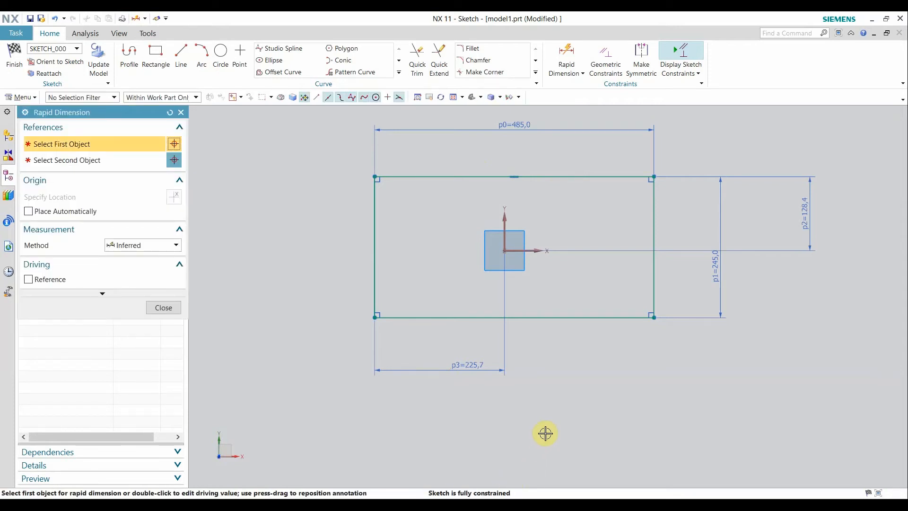
Add a 90° angle between the X axis and right edge, accepting the over-constraint warning
left_click(518, 251)
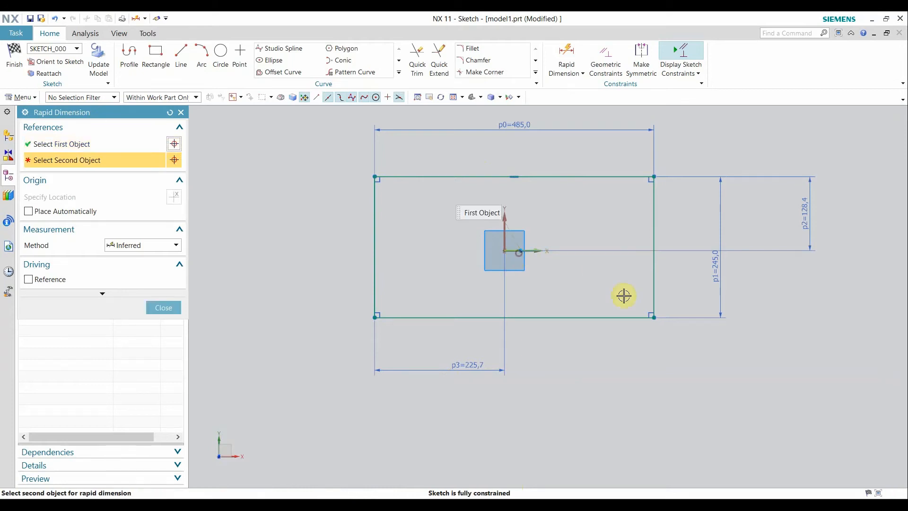
left_click(652, 280)
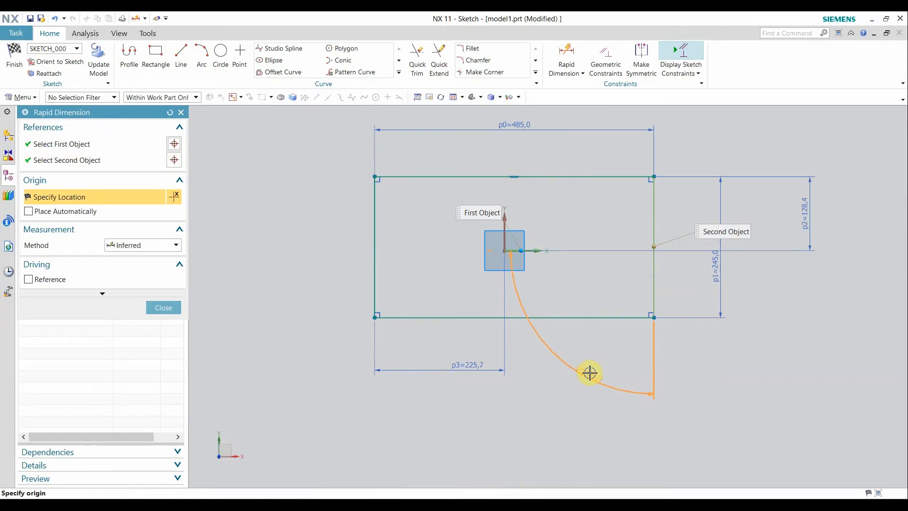
left_click(575, 362)
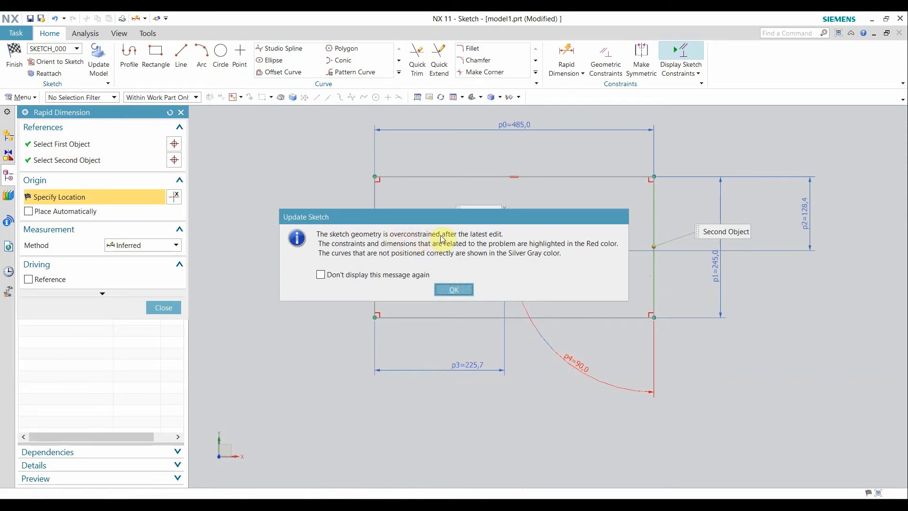
left_click(456, 290)
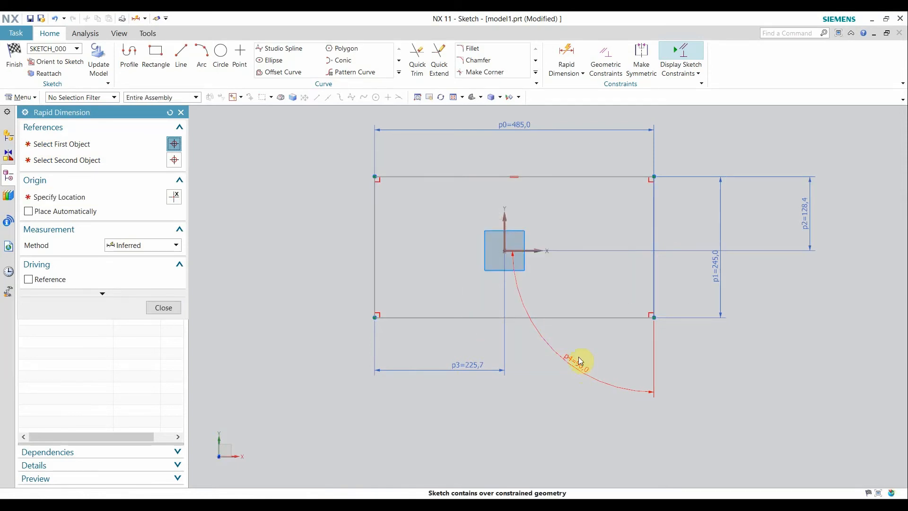
Close Rapid Dimension and delete the redundant 90° angle dimension p4
left_click(181, 113)
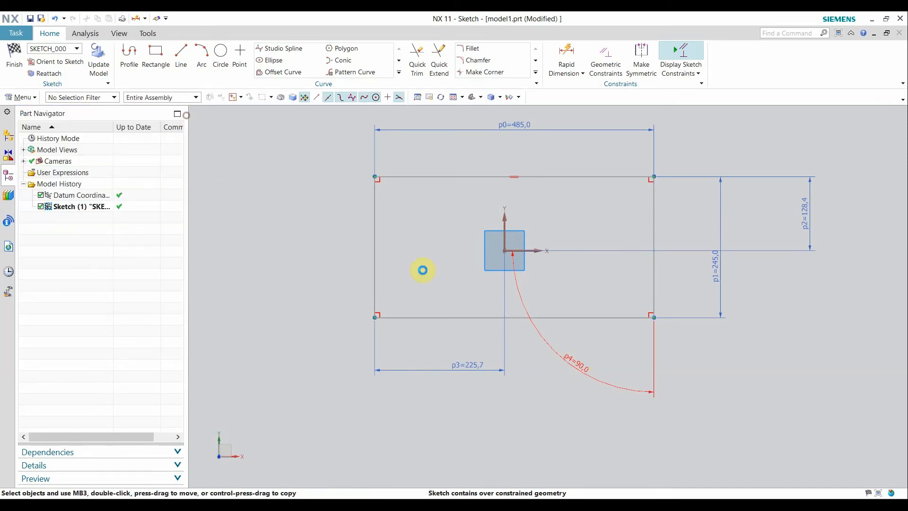
right_click(545, 339)
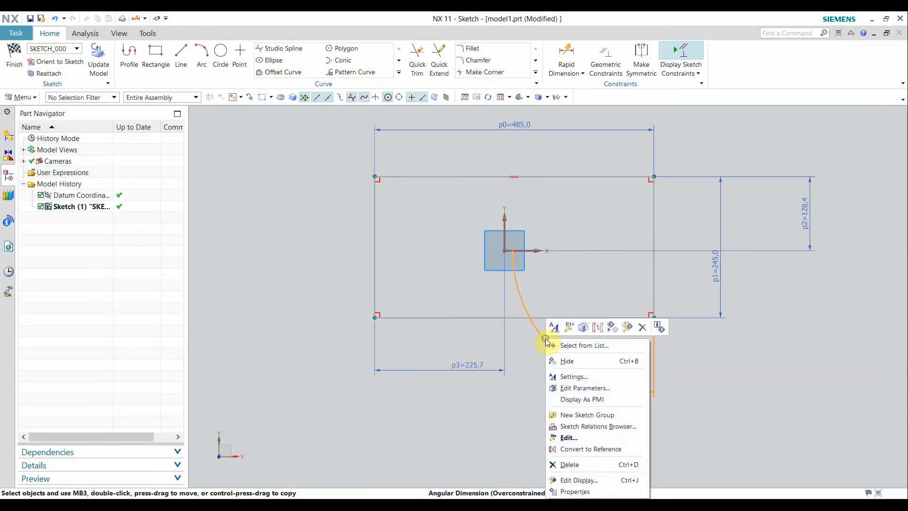
left_click(640, 326)
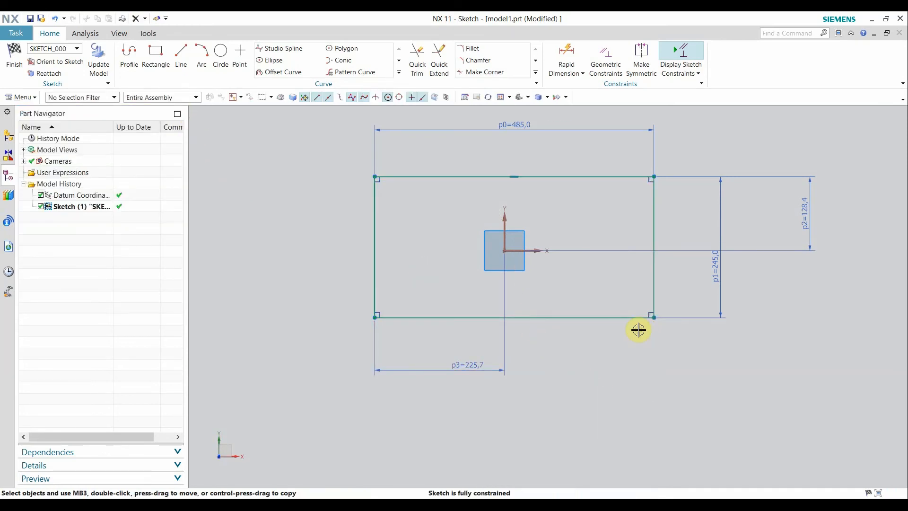